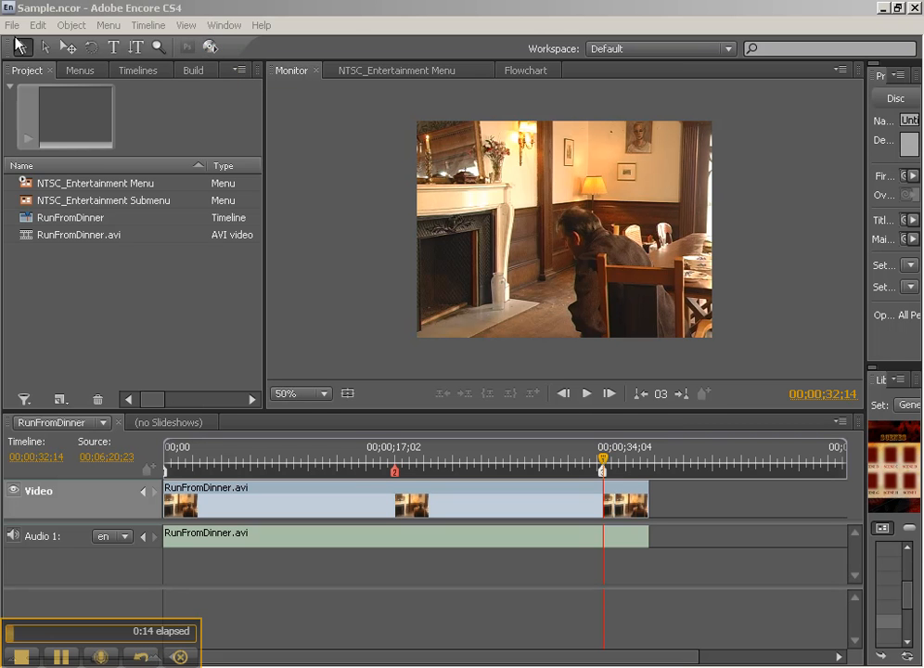
- Show the build settings at full width and set the DVD output to DVD Folder
{"action": "left_click", "coordinate": [13, 28]}
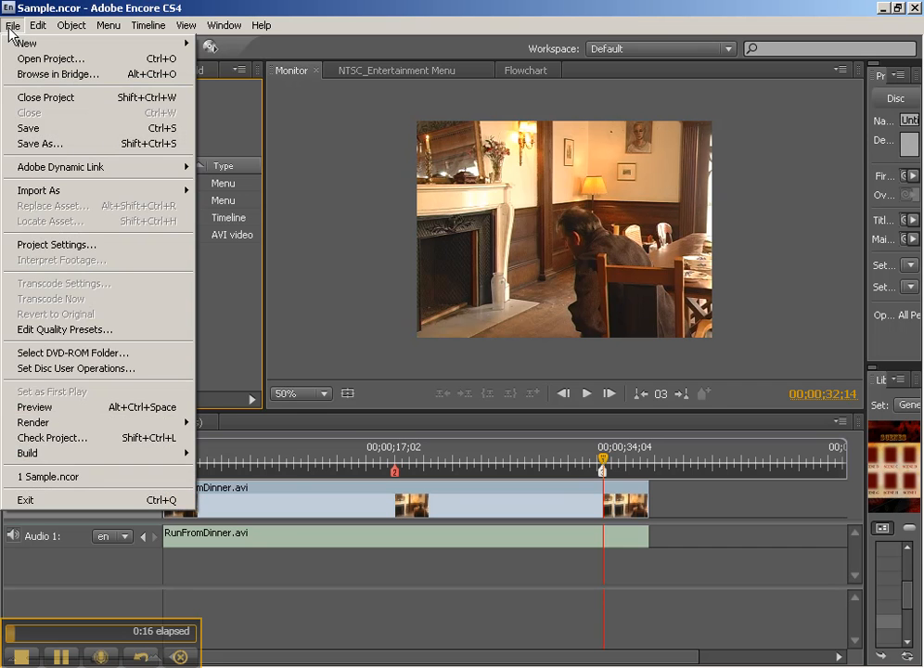
{"action": "left_click", "coordinate": [220, 268]}
{"action": "left_click", "coordinate": [195, 74]}
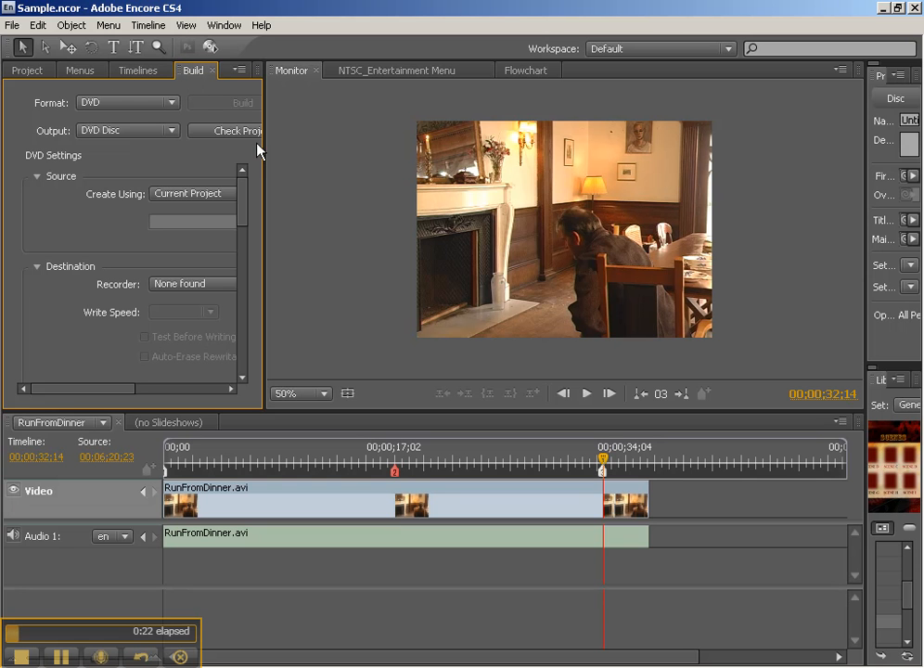
{"action": "left_click_drag", "start_coordinate": [266, 146], "coordinate": [360, 144]}
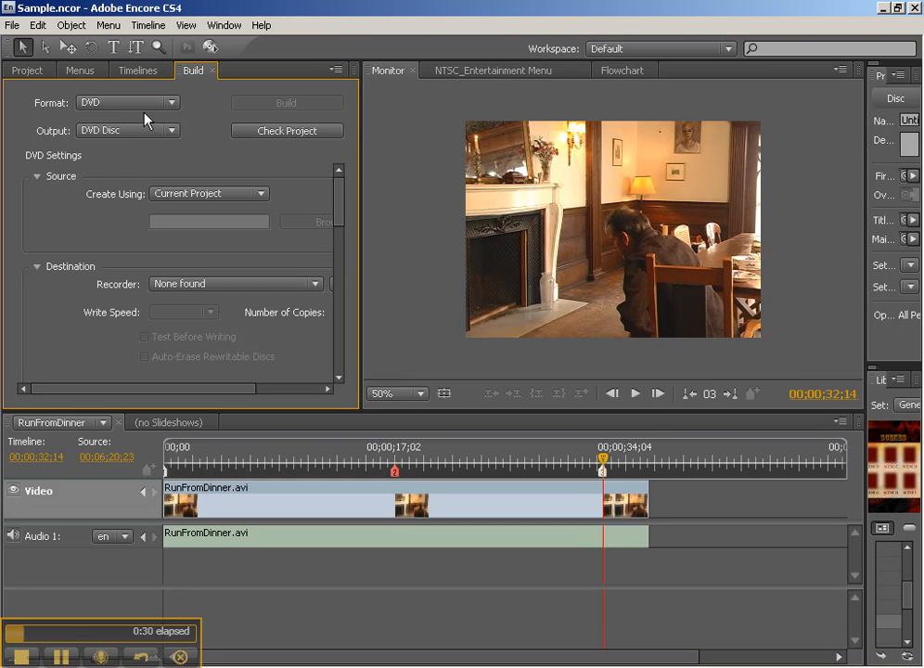
{"action": "left_click", "coordinate": [131, 136]}
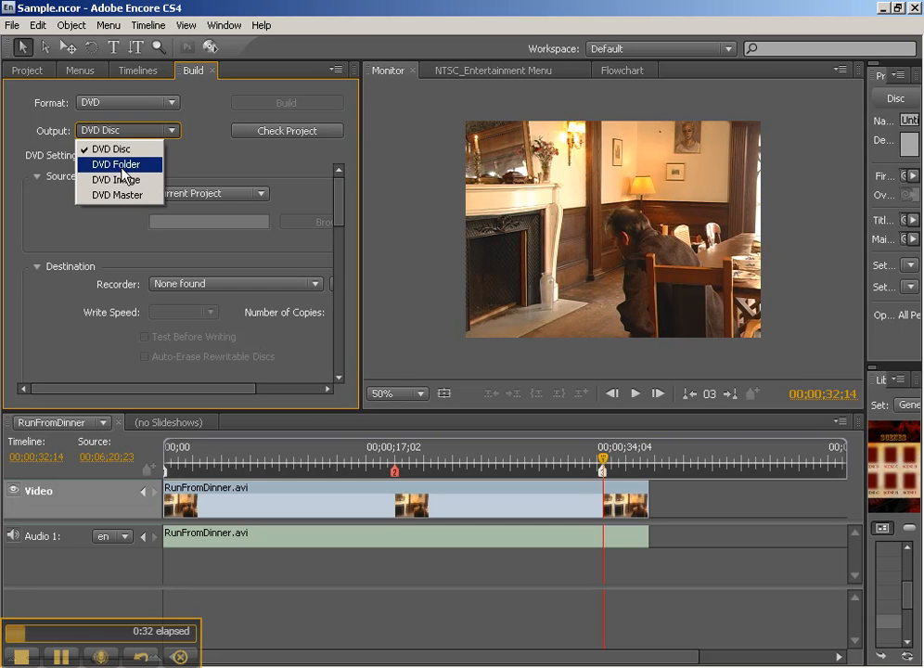
{"action": "left_click", "coordinate": [121, 167]}
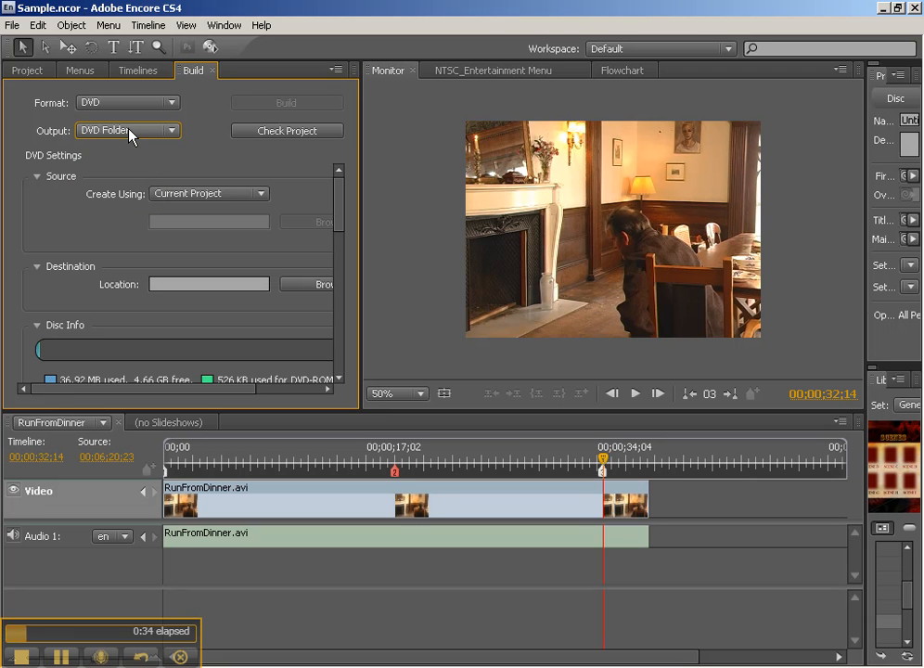
{"action": "left_click", "coordinate": [130, 135]}
{"action": "left_click", "coordinate": [130, 136]}
- Run the project check with all check options enabled, then close the check window
{"action": "left_click", "coordinate": [290, 131]}
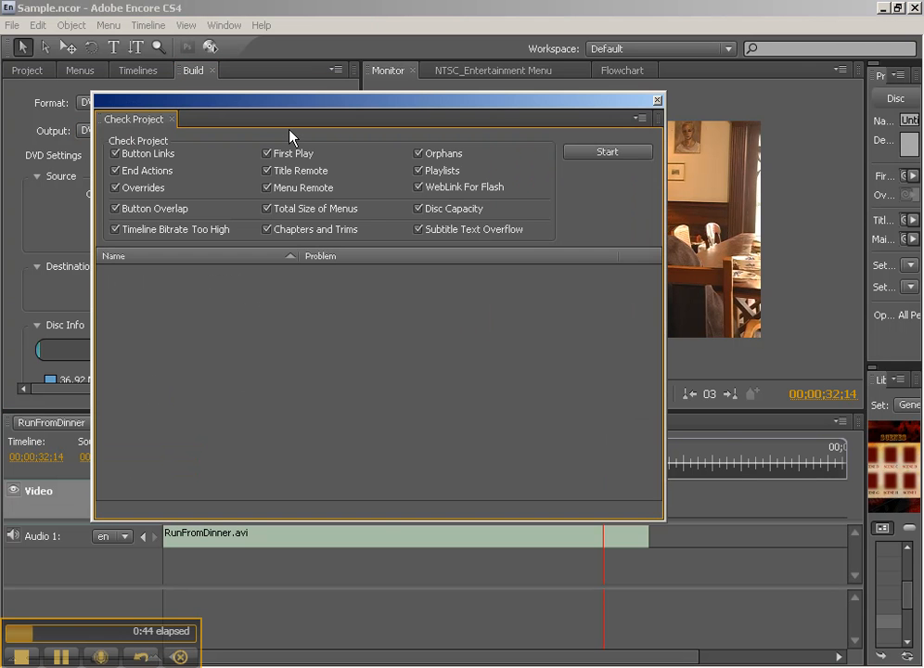
{"action": "left_click_drag", "start_coordinate": [309, 102], "coordinate": [373, 165]}
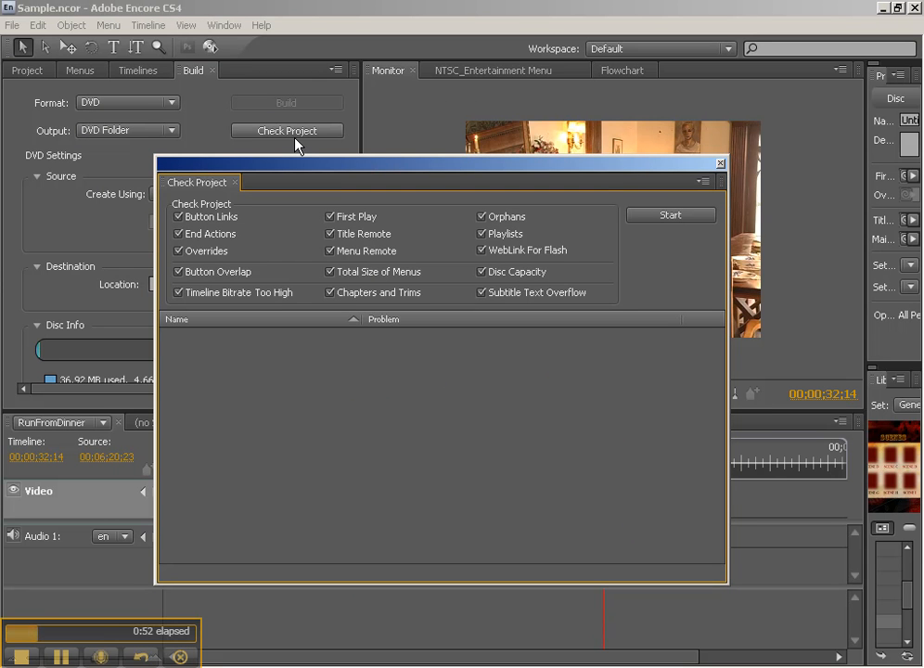
{"action": "left_click", "coordinate": [667, 219]}
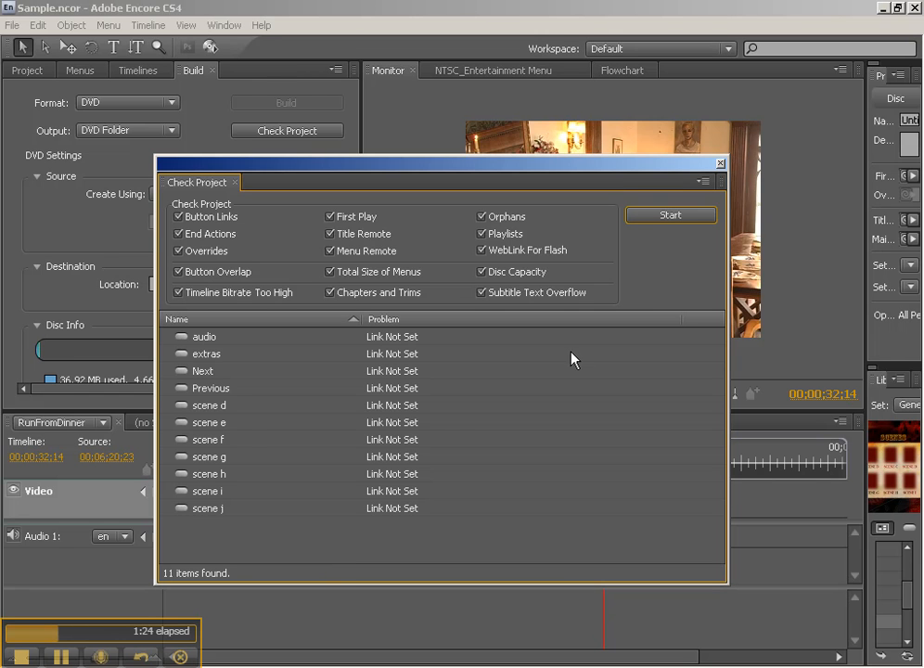
{"action": "left_click", "coordinate": [668, 215]}
{"action": "left_click", "coordinate": [721, 166]}
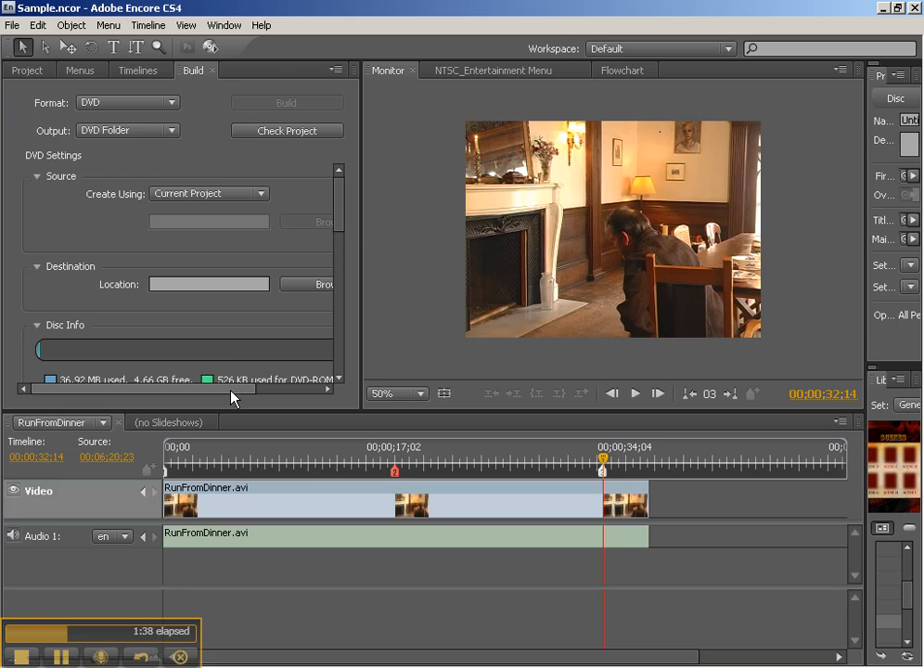
- Widen the project asset list to show the DVD transcode status and settings, and select RunFromDinner.avi
{"action": "left_click_drag", "start_coordinate": [227, 391], "coordinate": [113, 400]}
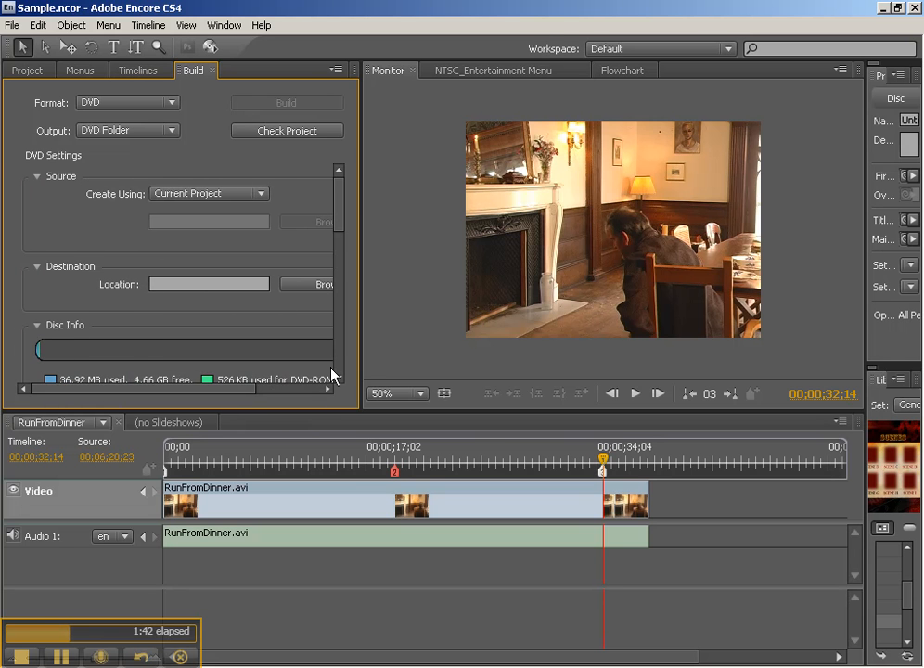
{"action": "left_click", "coordinate": [28, 72]}
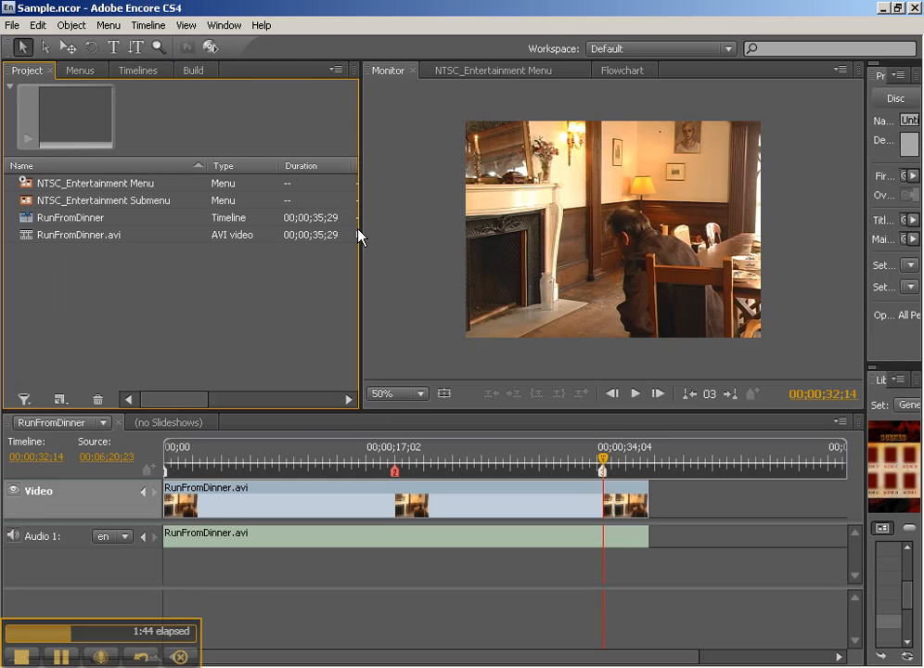
{"action": "left_click_drag", "start_coordinate": [361, 227], "coordinate": [528, 219]}
{"action": "left_click_drag", "start_coordinate": [285, 399], "coordinate": [340, 401]}
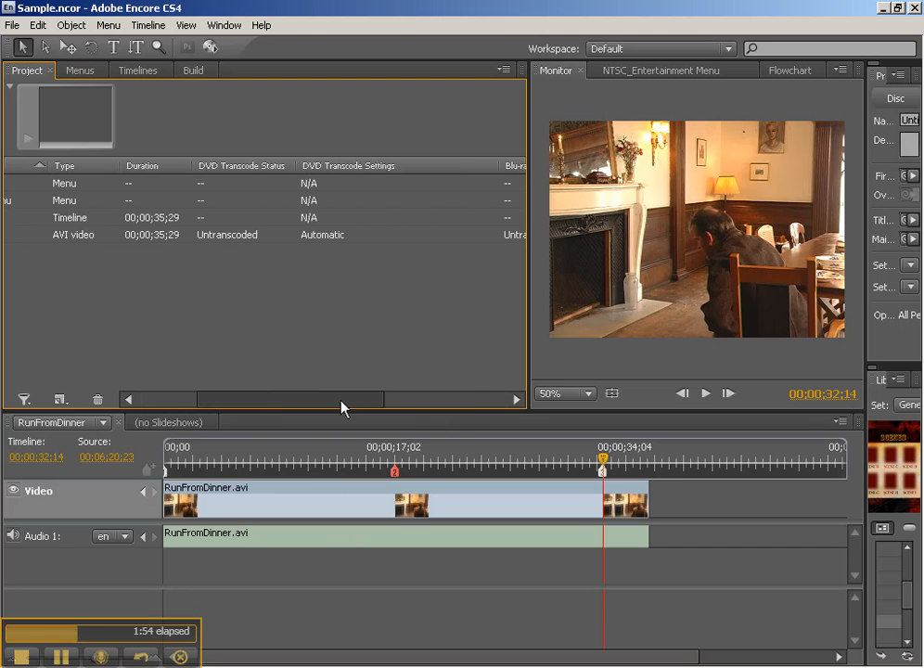
{"action": "left_click", "coordinate": [319, 236]}
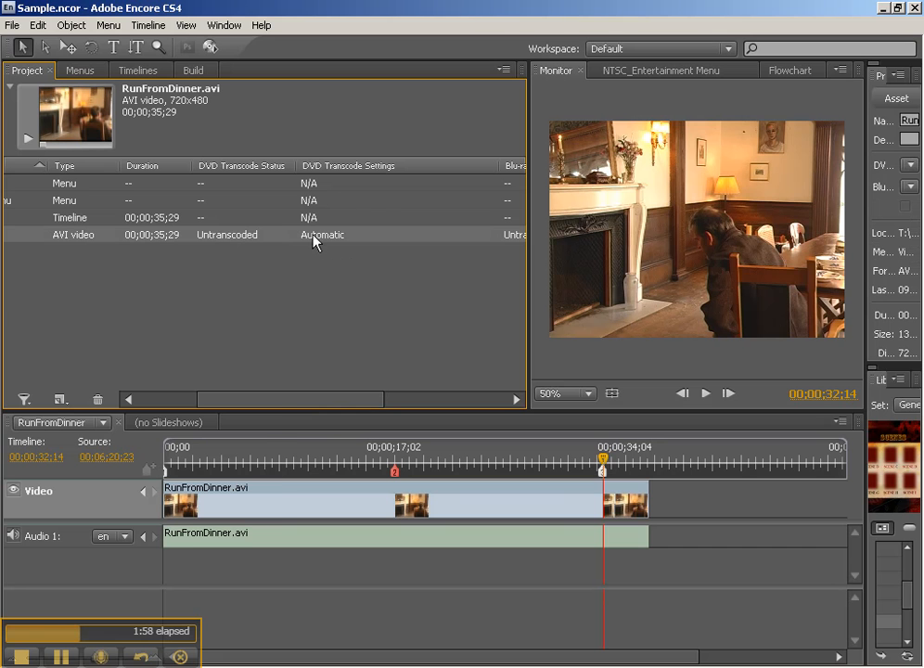
- Open the transcode settings for RunFromDinner.avi and look over the available DVD quality presets
{"action": "right_click", "coordinate": [149, 238]}
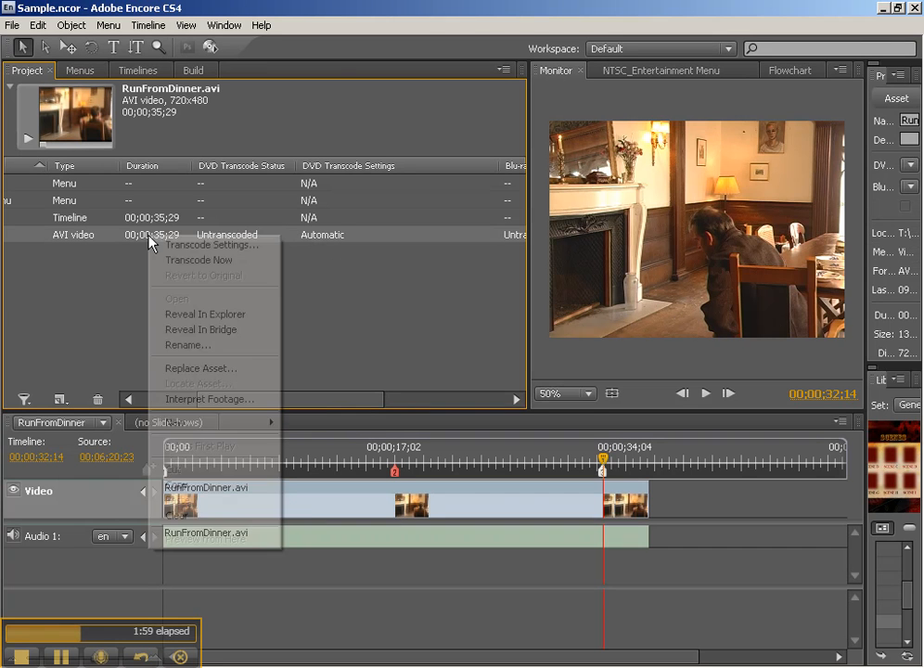
{"action": "left_click", "coordinate": [205, 247]}
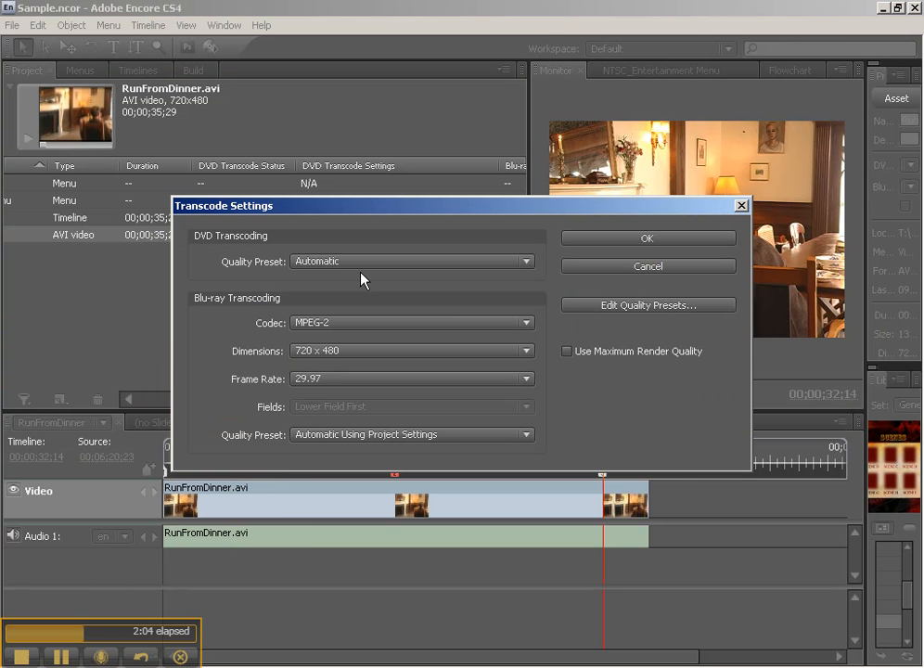
{"action": "left_click", "coordinate": [369, 264]}
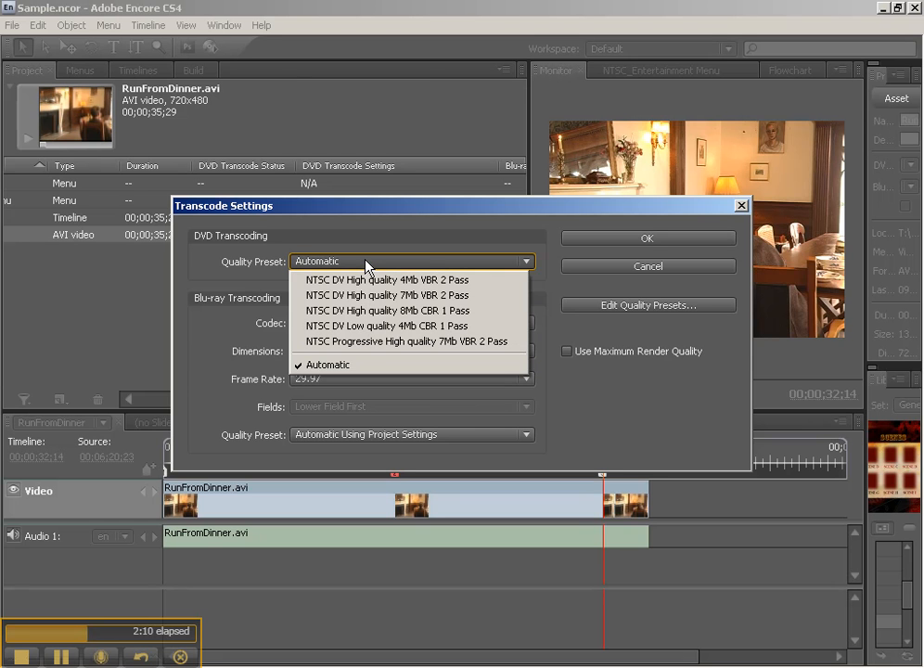
{"action": "left_click", "coordinate": [408, 211]}
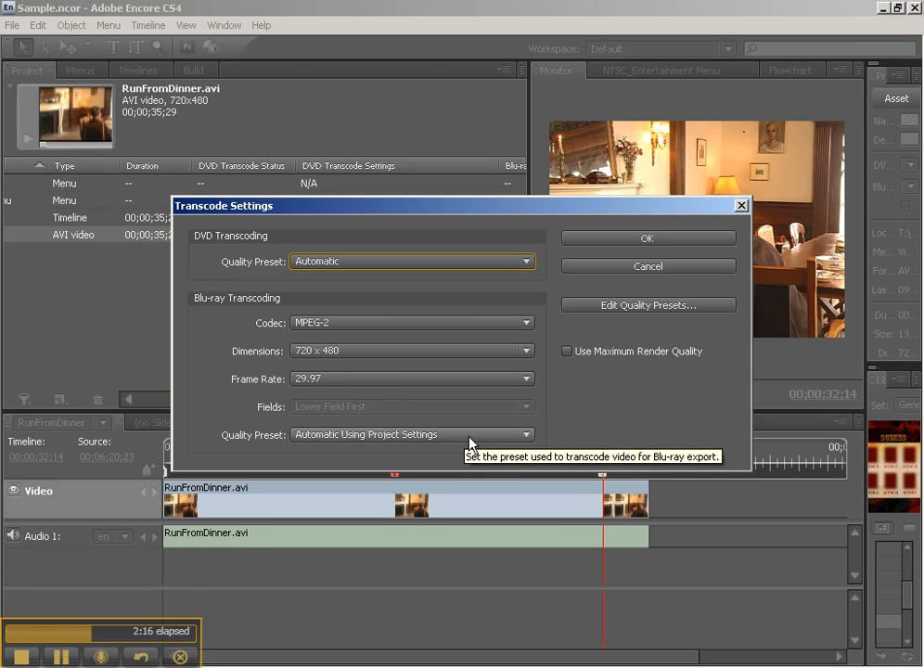
- Examine the MPEG2-DVD format's export settings in the quality preset editor, then cancel out of it
{"action": "left_click", "coordinate": [650, 307]}
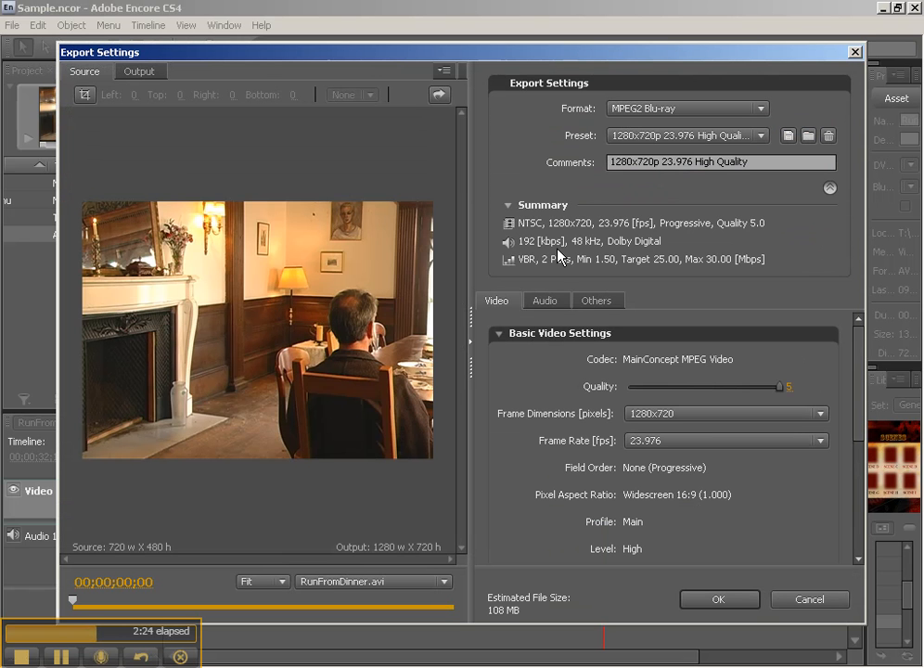
{"action": "left_click", "coordinate": [688, 112]}
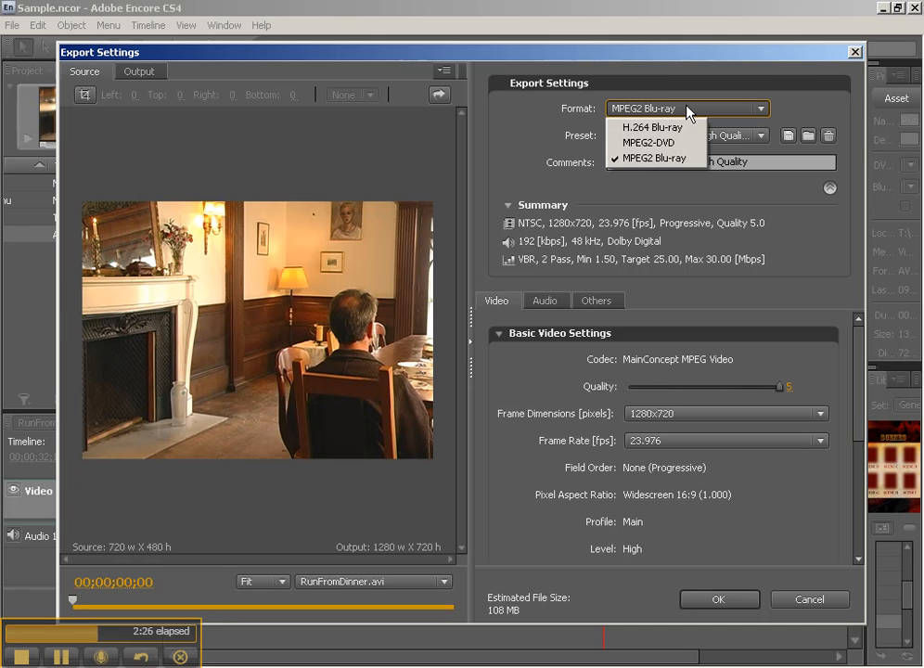
{"action": "left_click", "coordinate": [655, 141]}
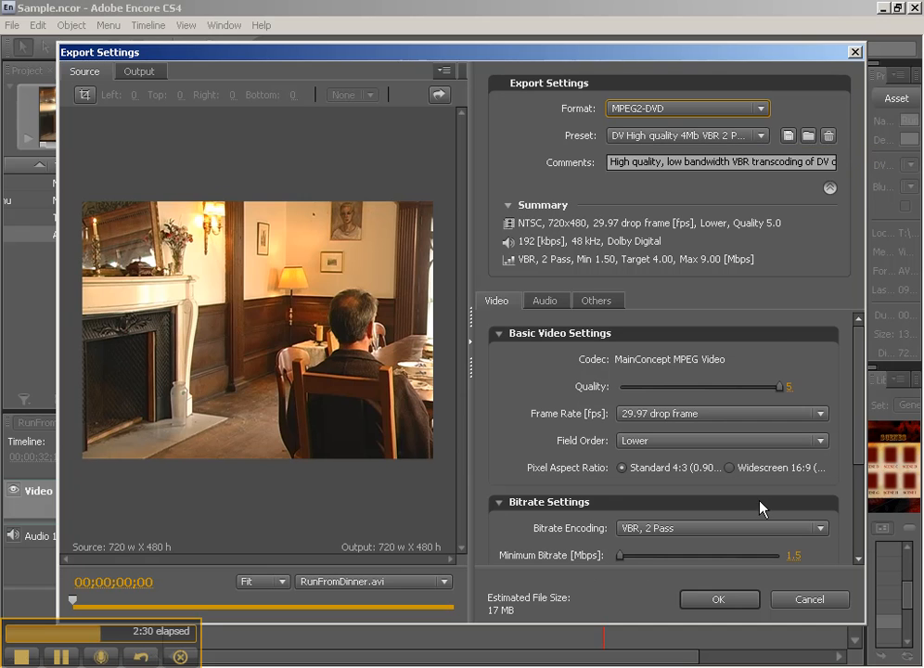
{"action": "left_click", "coordinate": [810, 598]}
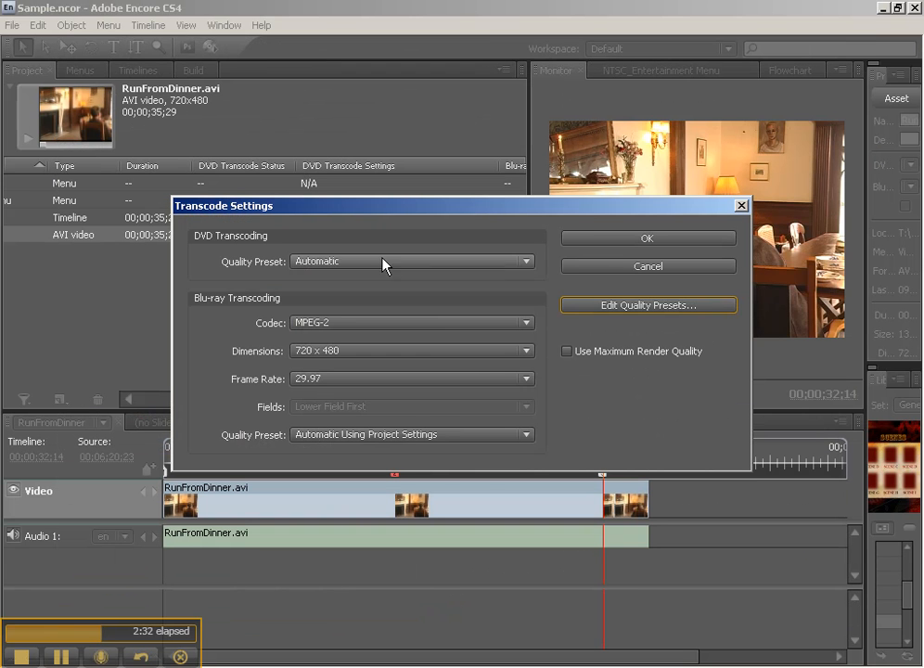
- Set the DVD transcoding quality preset to NTSC DV High quality 7Mb VBR 2 Pass and accept the transcode settings
{"action": "left_click", "coordinate": [375, 260]}
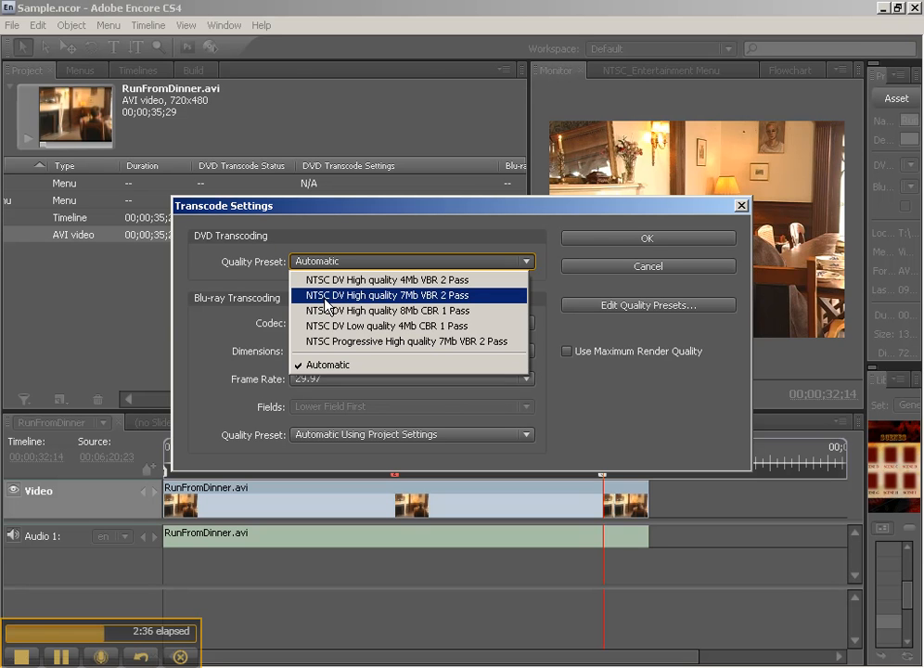
{"action": "left_click", "coordinate": [441, 295]}
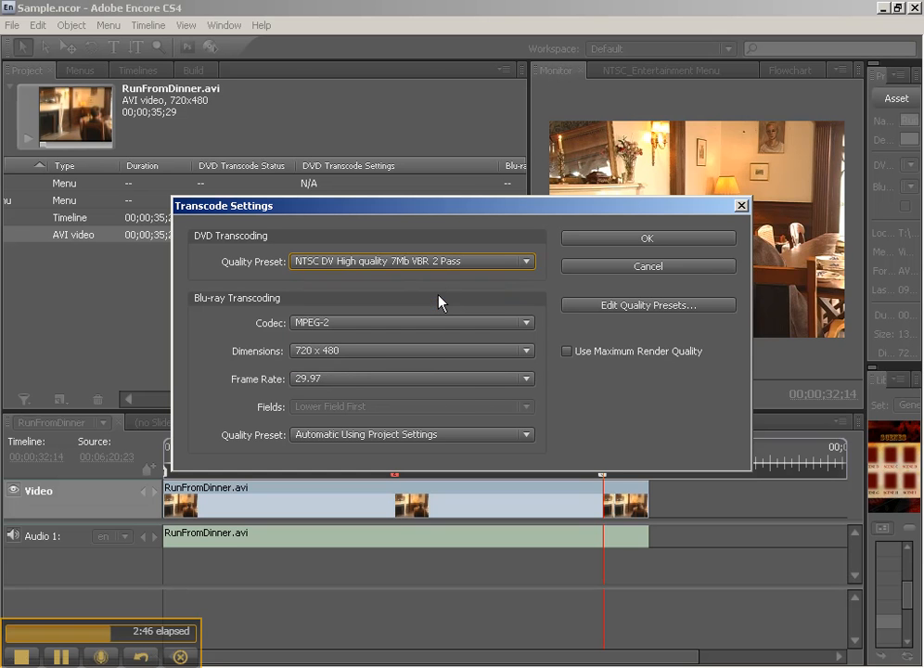
{"action": "left_click", "coordinate": [466, 262]}
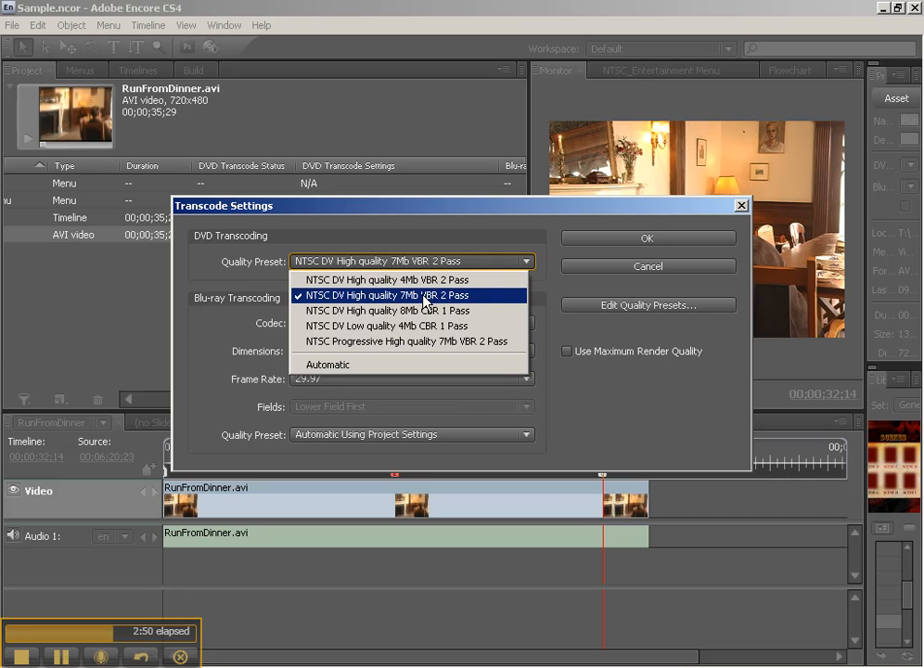
{"action": "left_click", "coordinate": [631, 240]}
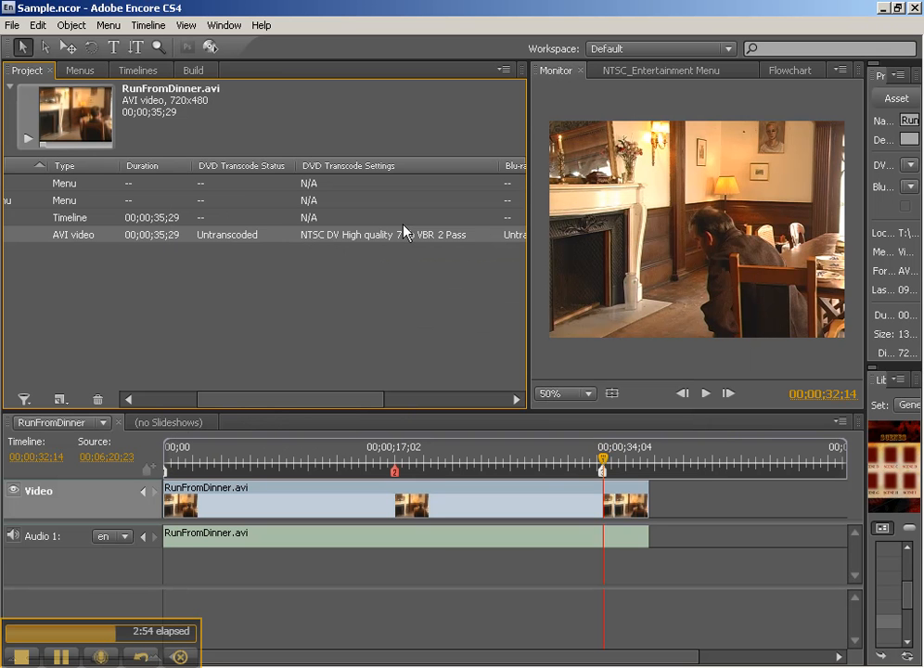
- Transcode RunFromDinner.avi immediately and check its DVD transcode status in the project asset list
{"action": "right_click", "coordinate": [177, 237]}
{"action": "left_click", "coordinate": [220, 260]}
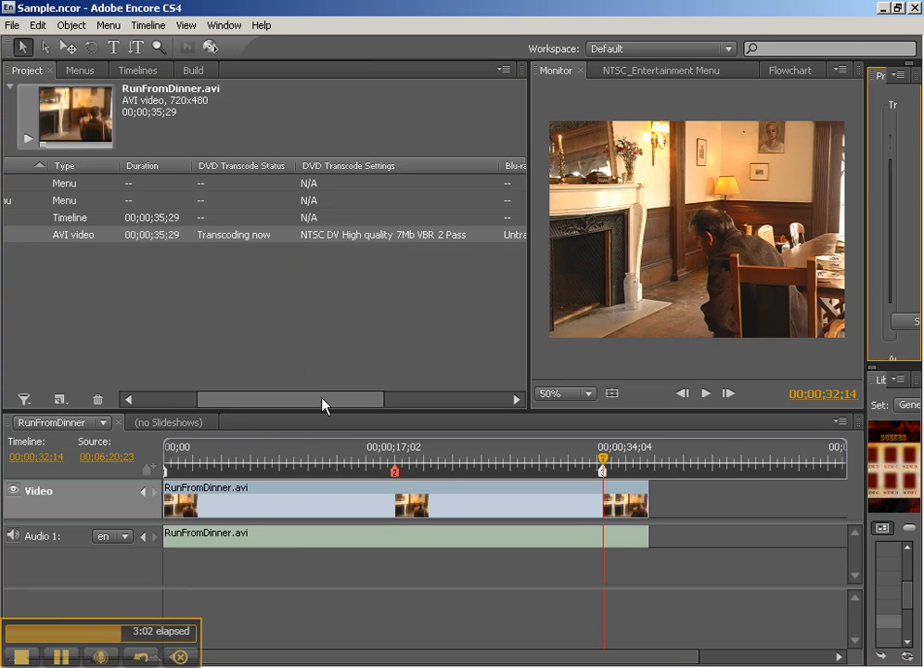
{"action": "left_click_drag", "start_coordinate": [322, 403], "coordinate": [487, 403]}
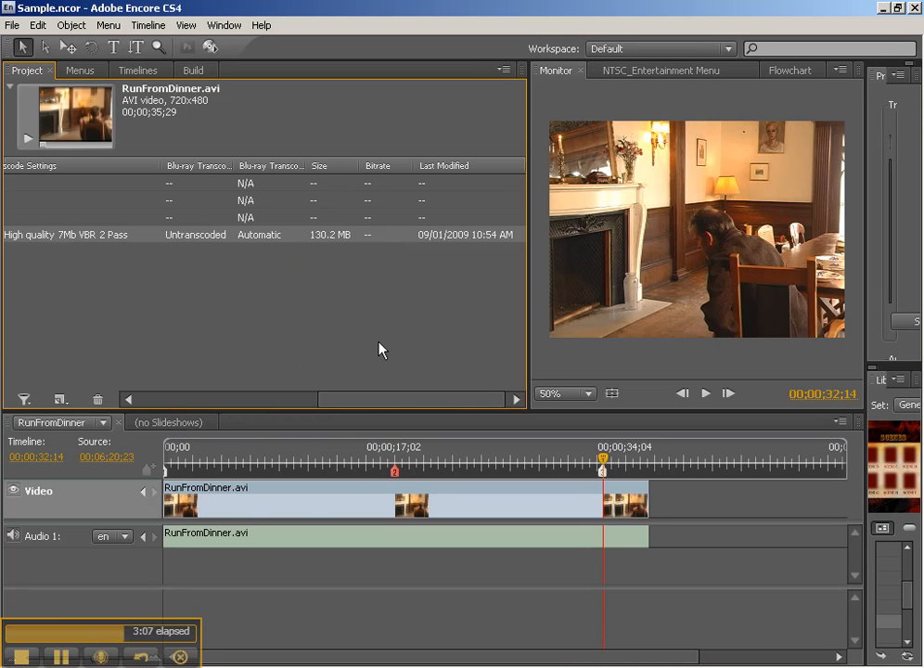
{"action": "left_click", "coordinate": [226, 404]}
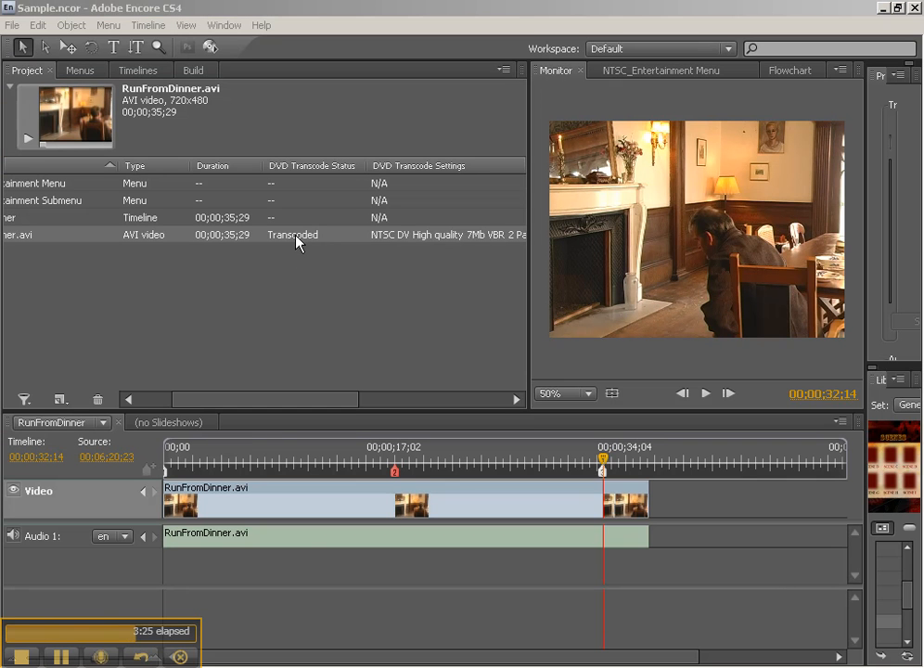
{"action": "left_click", "coordinate": [62, 247]}
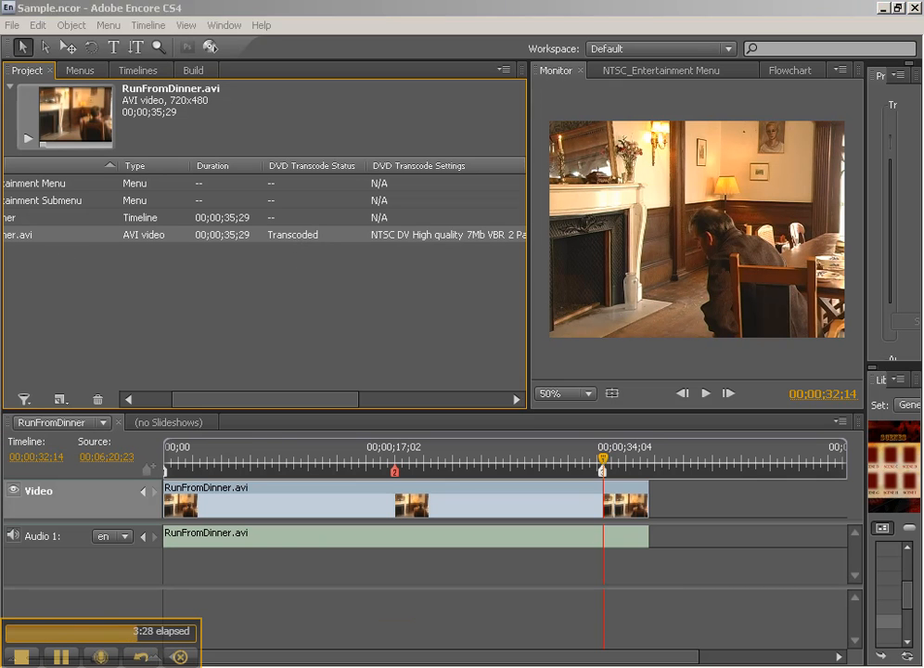
- Switch to Windows Explorer, browse from Sample DVD to Sample\Sources\Transcodes\RunFromDinner.avi, and select RunFromDinner_video.m2v
{"action": "key", "text": "alt+Tab"}
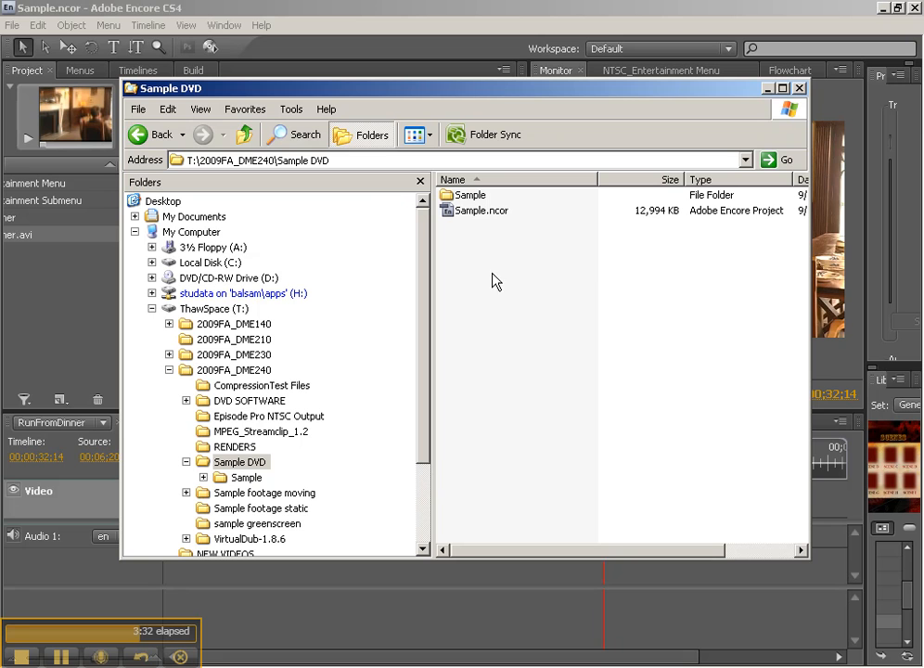
{"action": "double_click", "coordinate": [470, 195]}
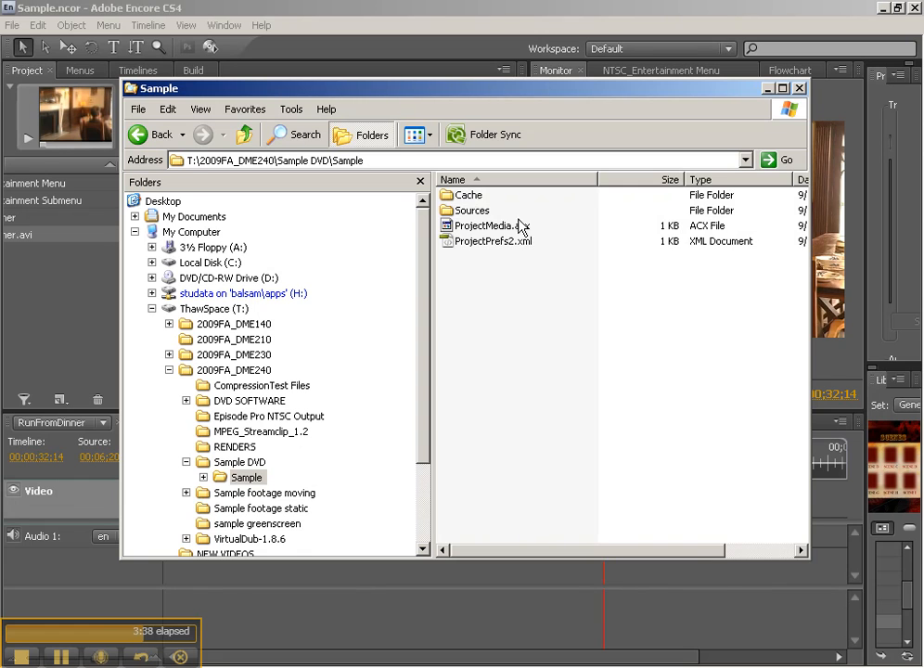
{"action": "double_click", "coordinate": [472, 210]}
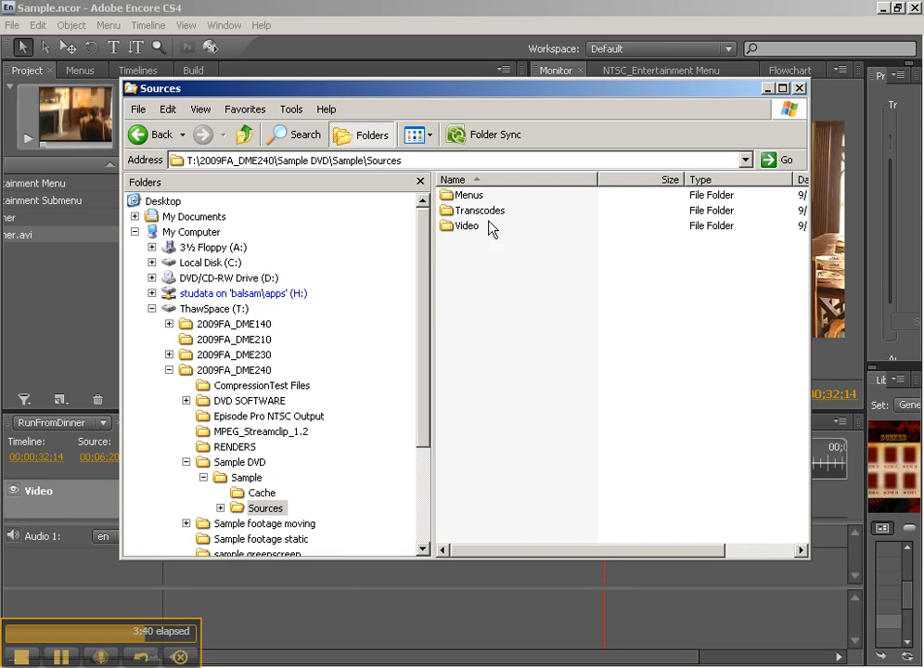
{"action": "left_click", "coordinate": [479, 213]}
{"action": "double_click", "coordinate": [479, 213]}
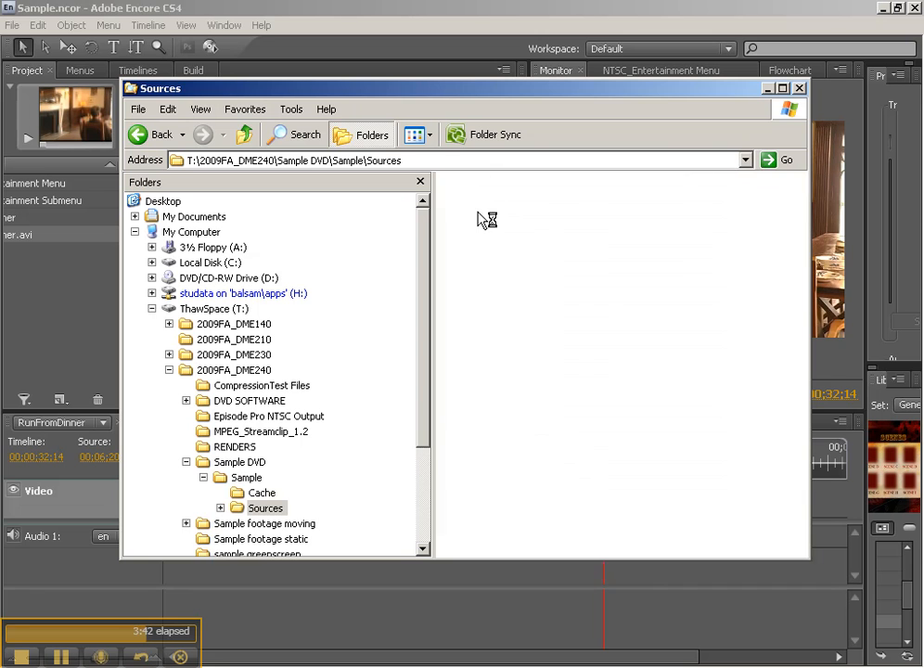
{"action": "left_click", "coordinate": [480, 196]}
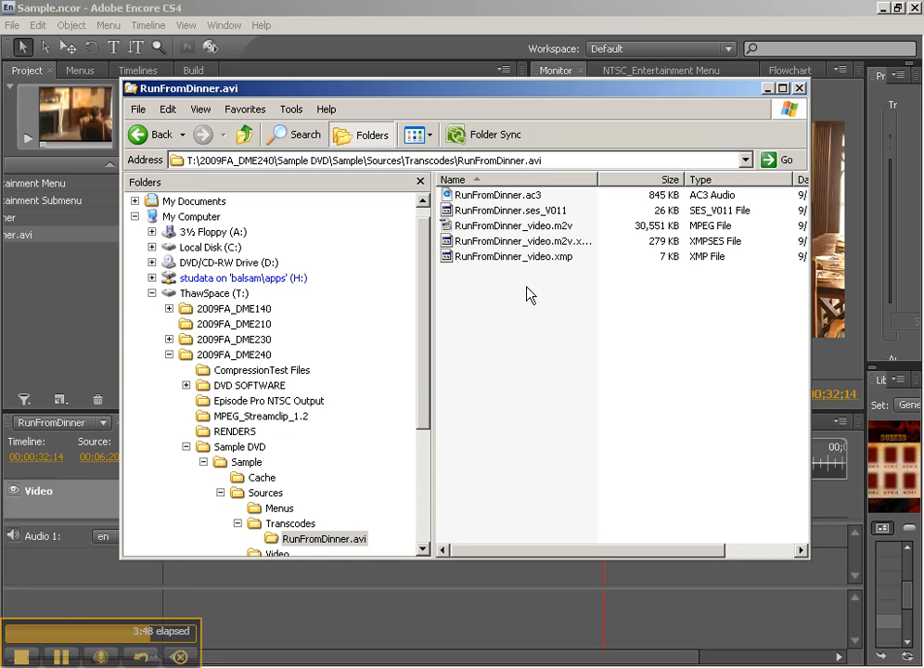
{"action": "left_click", "coordinate": [519, 225]}
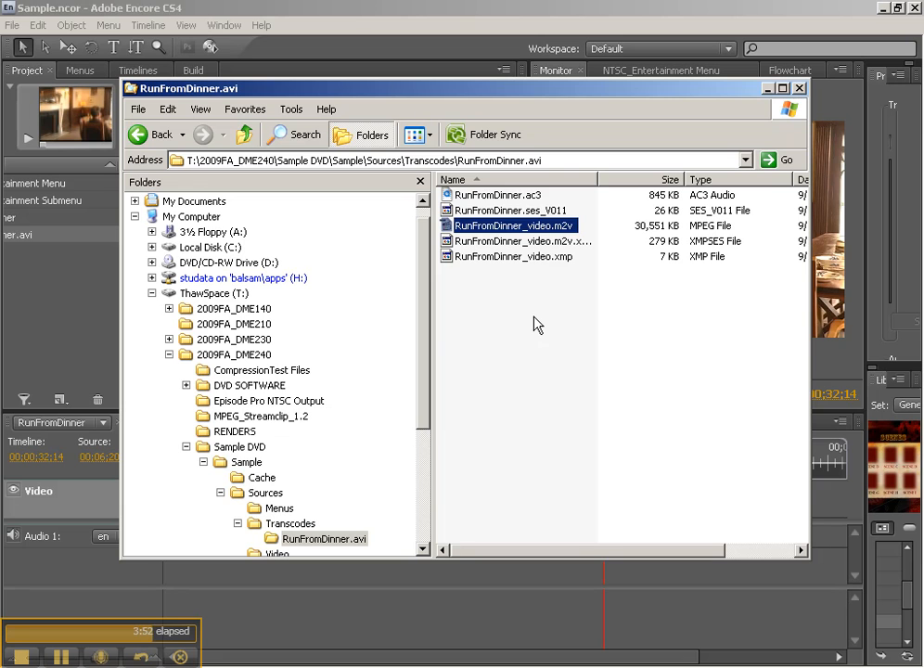
- Select the transcoded audio file RunFromDinner.ac3, and open the Menus folder inside Sources to view its source files
{"action": "left_click", "coordinate": [520, 197]}
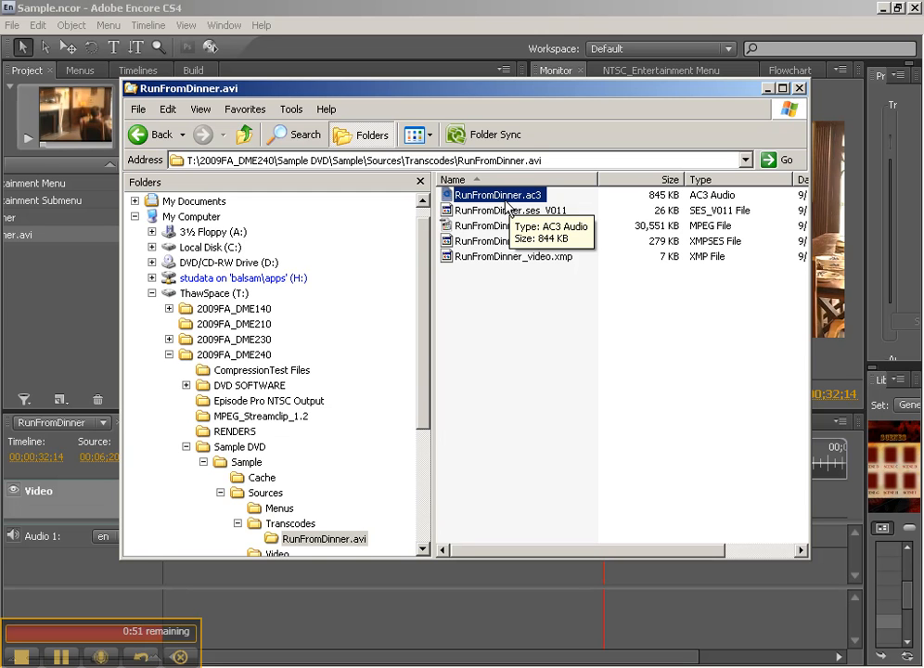
{"action": "left_click", "coordinate": [278, 524]}
{"action": "left_click", "coordinate": [280, 509]}
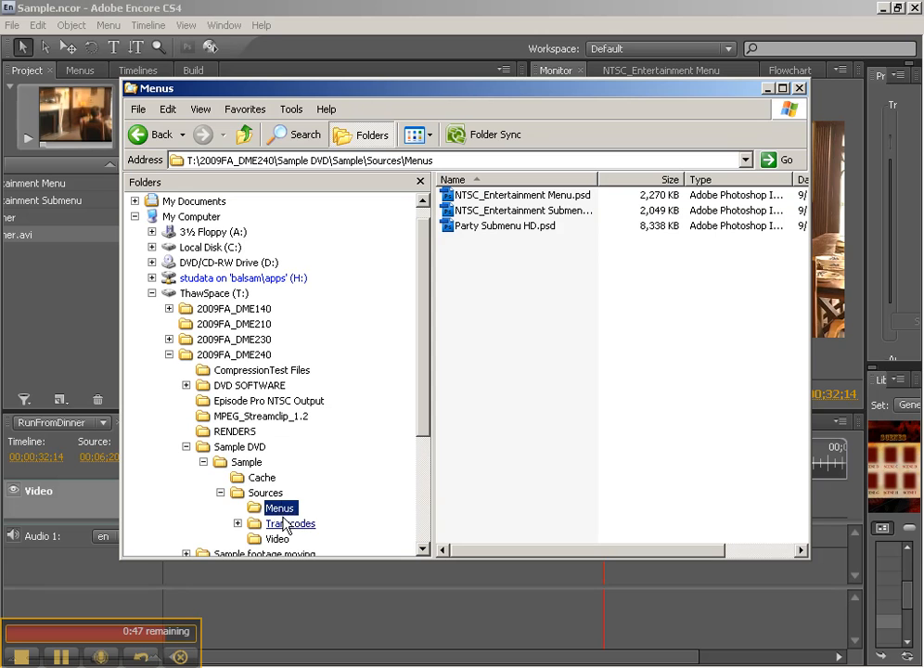
- Delete the unused menu file Party Submenu HD.psd from the Sources\Menus folder and confirm the deletion
{"action": "left_click", "coordinate": [504, 228]}
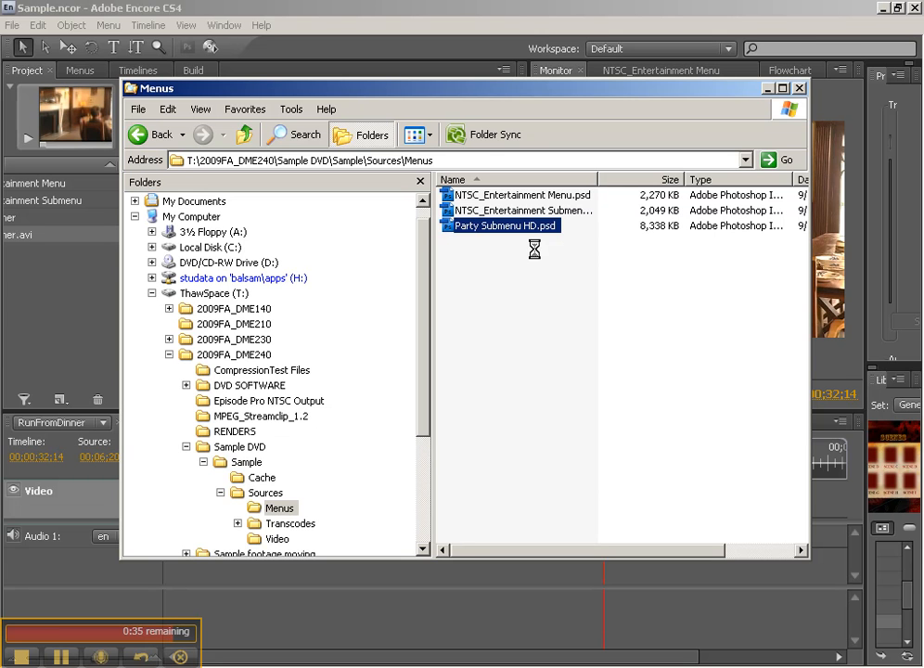
{"action": "key", "text": "Delete"}
{"action": "left_click", "coordinate": [535, 361]}
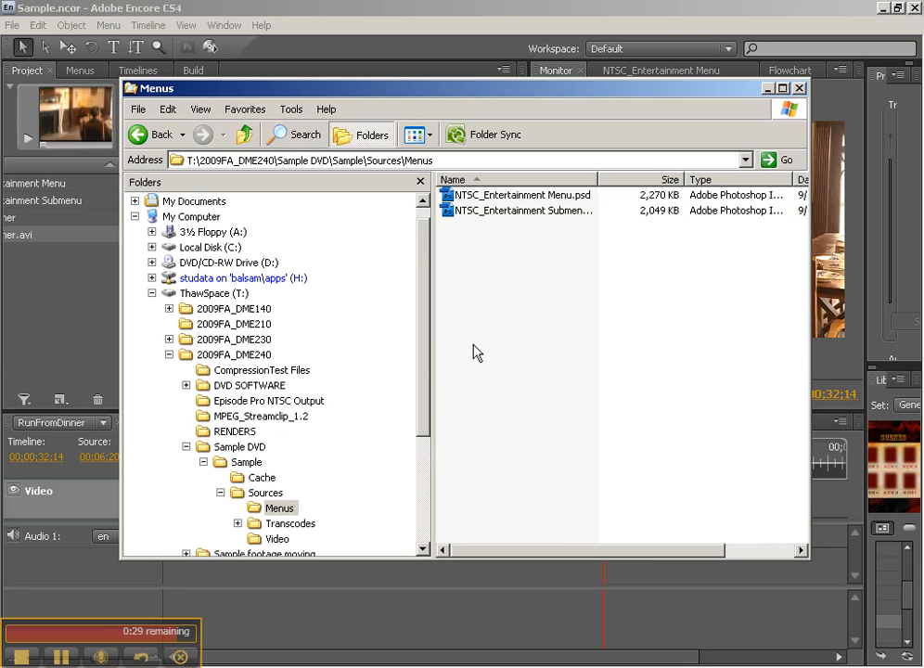
- Open the Sample DVD folder, select the Sample.ncor project file, and minimize the file browser to return to Adobe Encore
{"action": "left_click", "coordinate": [243, 461]}
{"action": "left_click", "coordinate": [240, 448]}
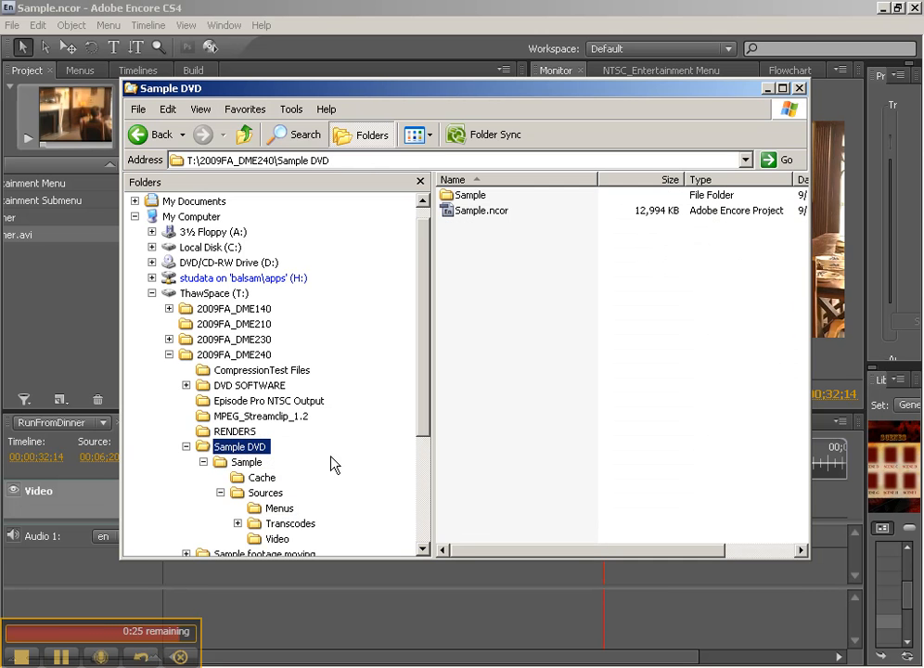
{"action": "left_click", "coordinate": [490, 212]}
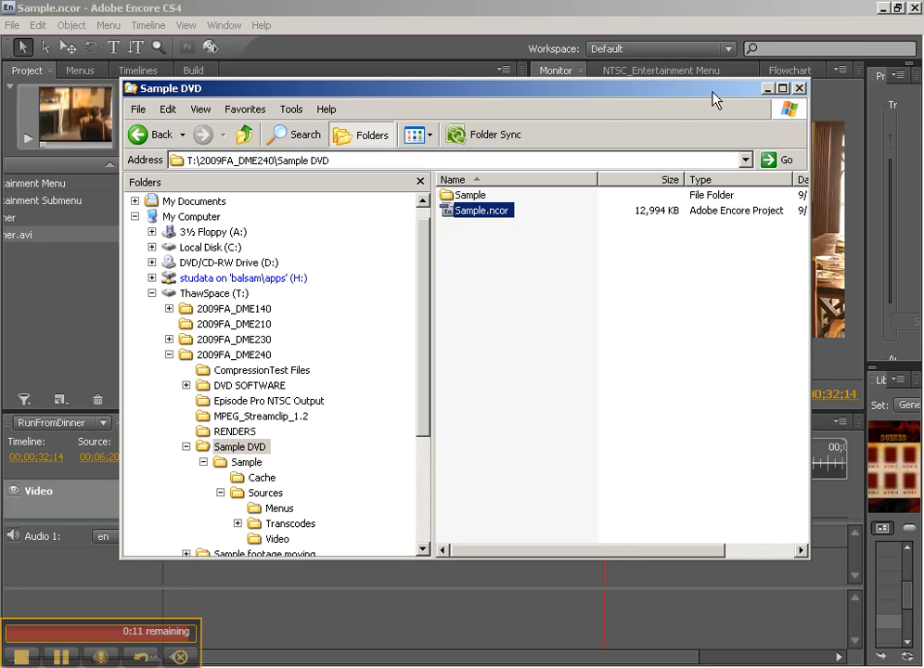
{"action": "left_click", "coordinate": [767, 89]}
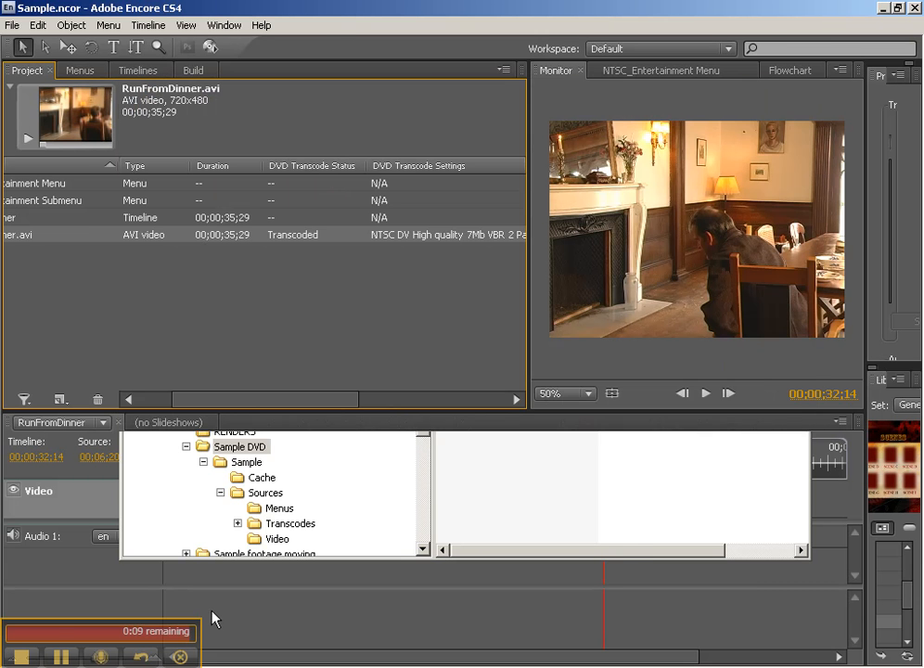